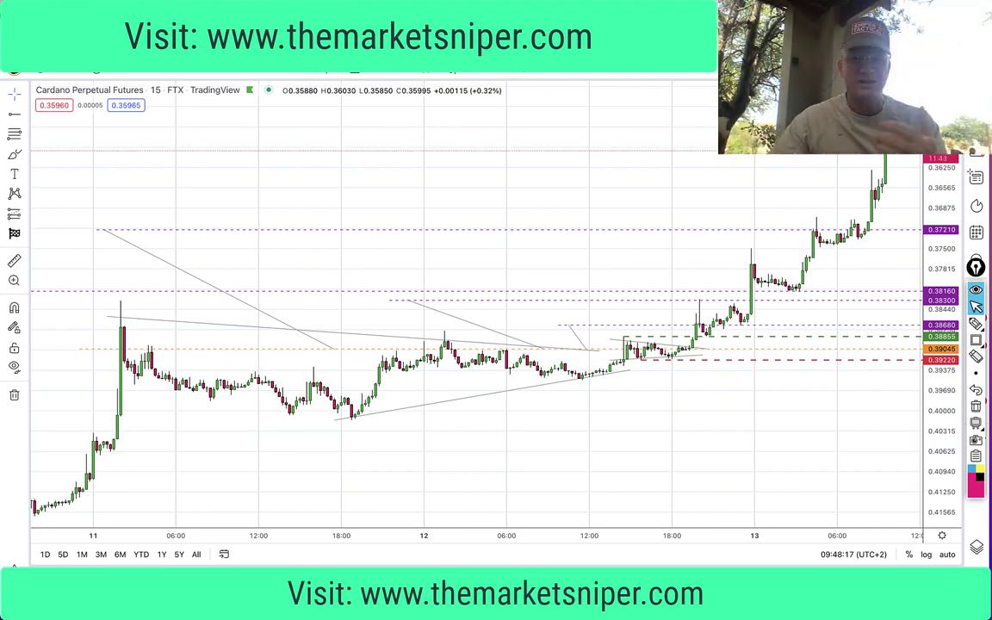
Switch to the ADA PERP tweet in the browser and open its second image, the inverted Cardano chart.
{"action": "key", "text": "alt+Tab"}
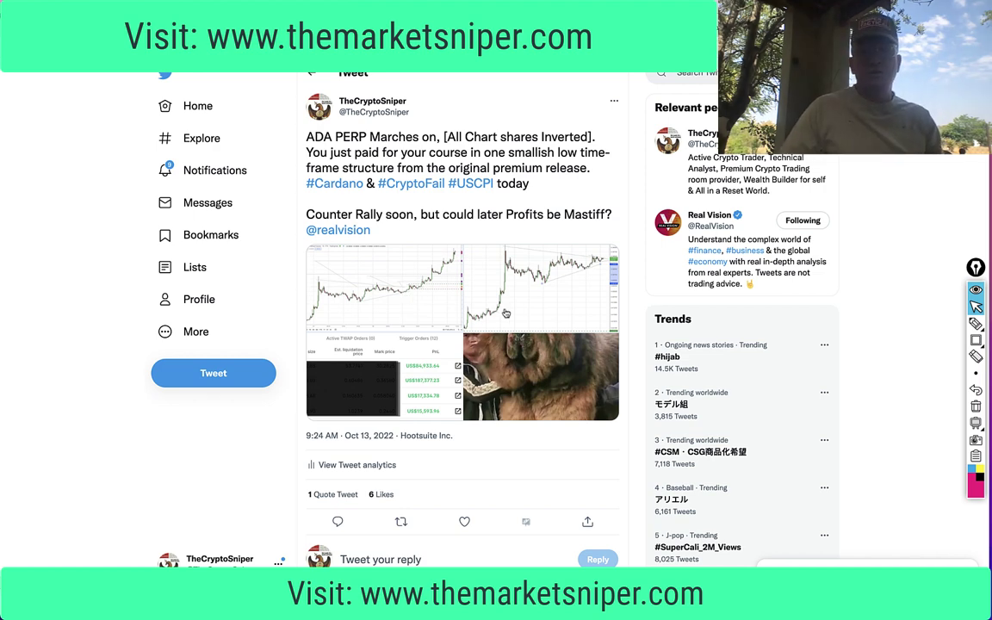
{"action": "left_click", "coordinate": [515, 311]}
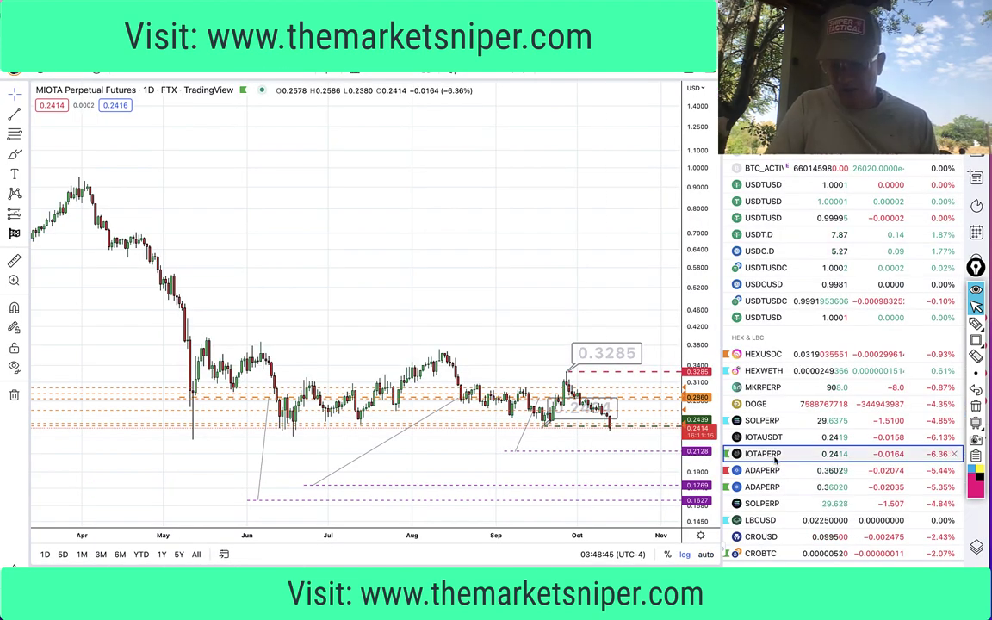
Open the daily ADAPERP chart in TradingView and mark its triangle with pink lines along the rising lows and falling highs.
{"action": "left_click", "coordinate": [777, 489]}
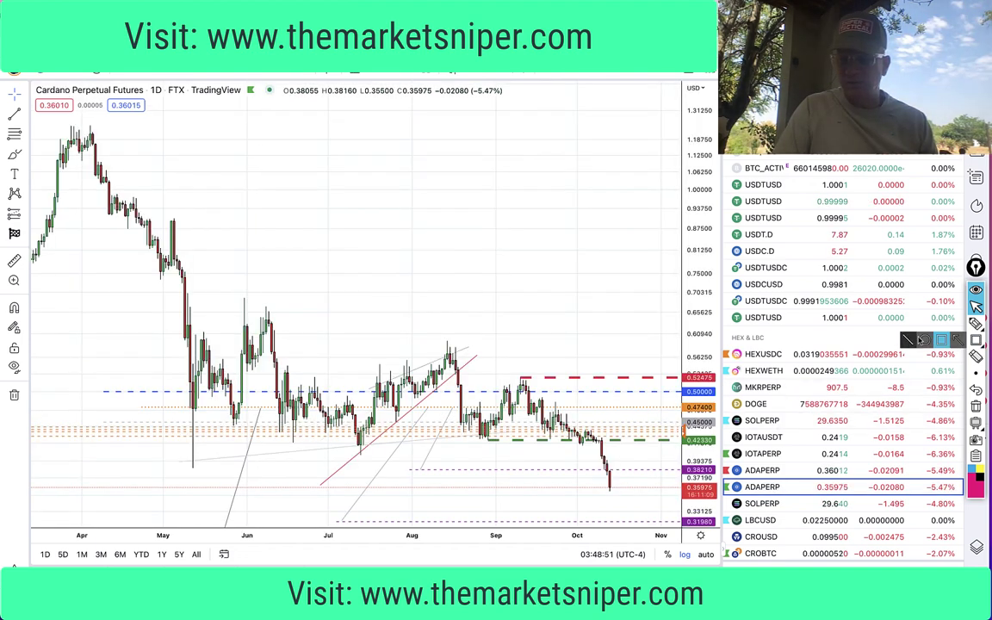
{"action": "left_click", "coordinate": [138, 458]}
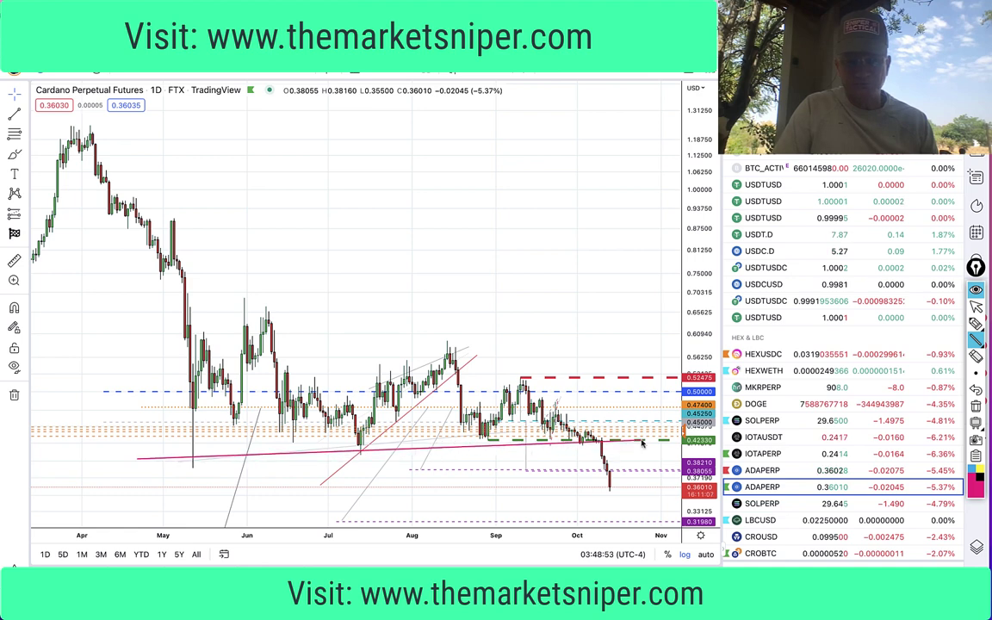
{"action": "left_click", "coordinate": [644, 441]}
{"action": "left_click", "coordinate": [225, 305]}
{"action": "left_click", "coordinate": [495, 389]}
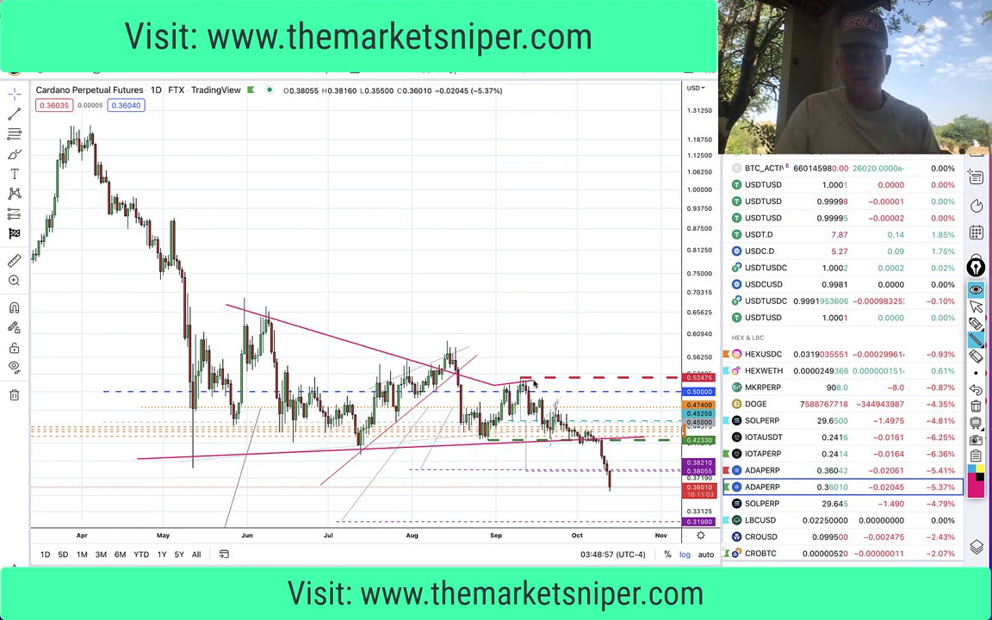
{"action": "left_click", "coordinate": [532, 380]}
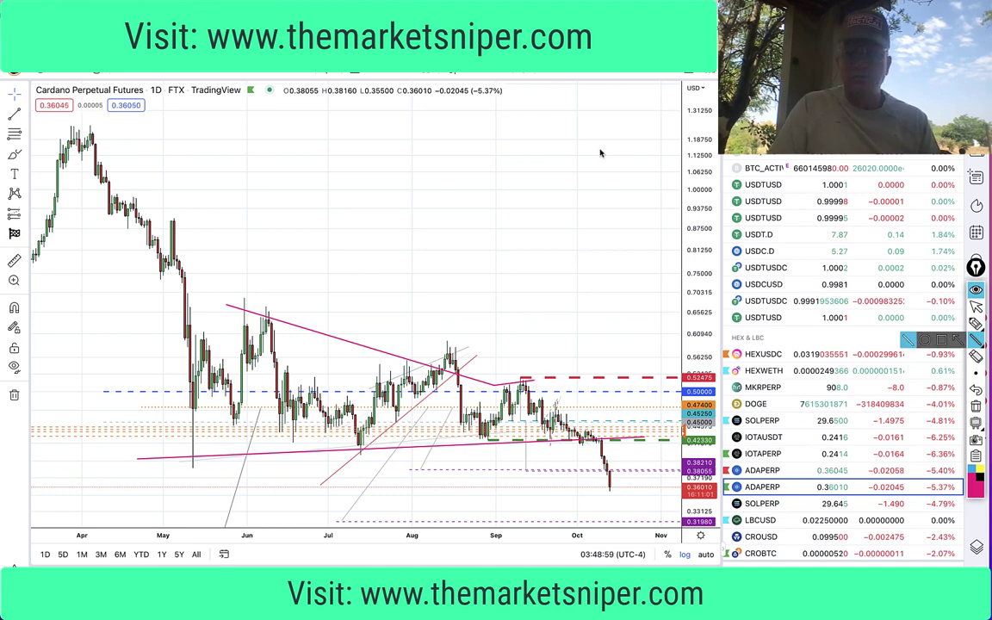
{"action": "key", "text": "Escape"}
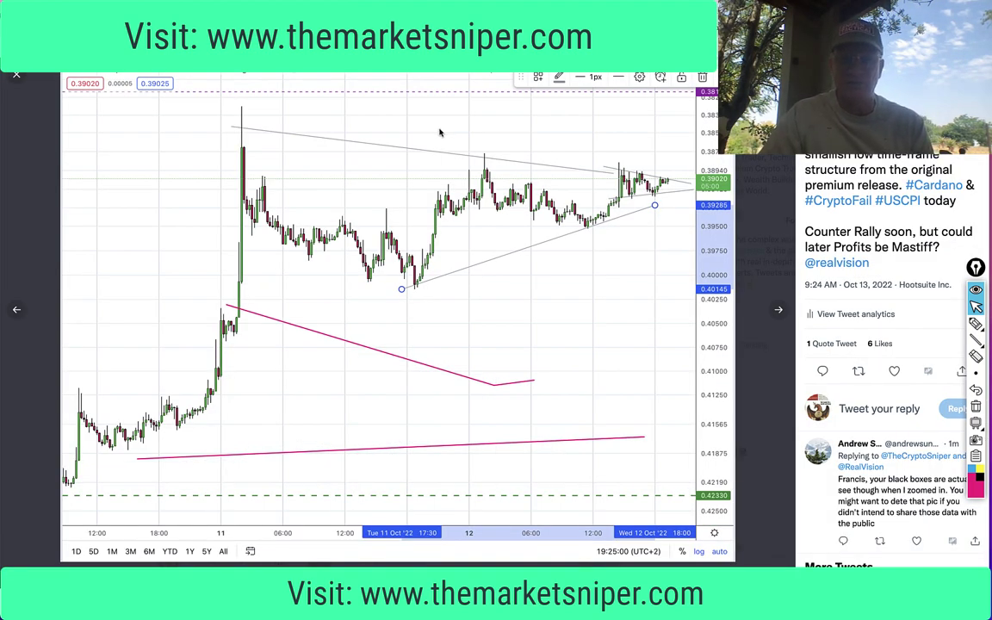
Clear the existing annotations and trace the rising lower trendline on the tweet's chart image with a straight pink line.
{"action": "key", "text": "ctrl+shift+Delete"}
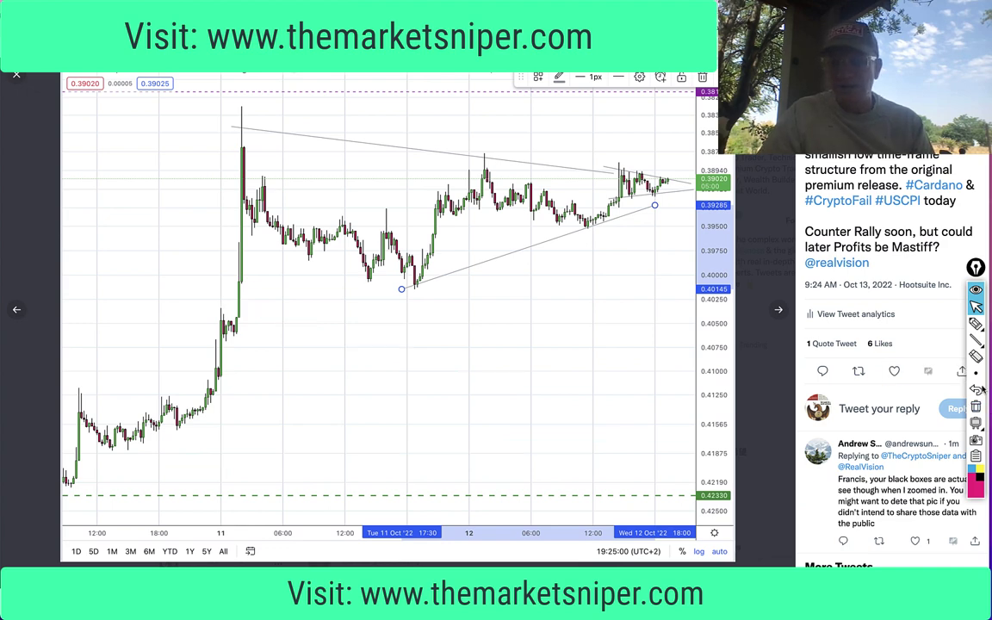
{"action": "left_click", "coordinate": [977, 341]}
{"action": "left_click_drag", "start_coordinate": [389, 297], "coordinate": [641, 210]}
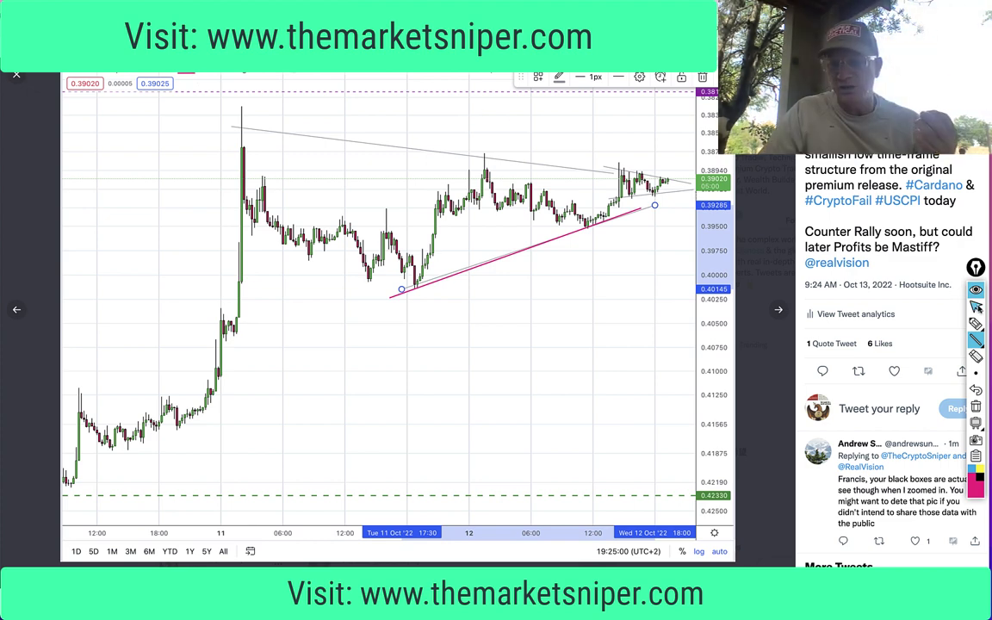
{"action": "left_click", "coordinate": [977, 307]}
Switch back to TradingView and outline the ADAPERP triangle with fresh pink lines from the May low and the June high.
{"action": "key", "text": "super+Tab"}
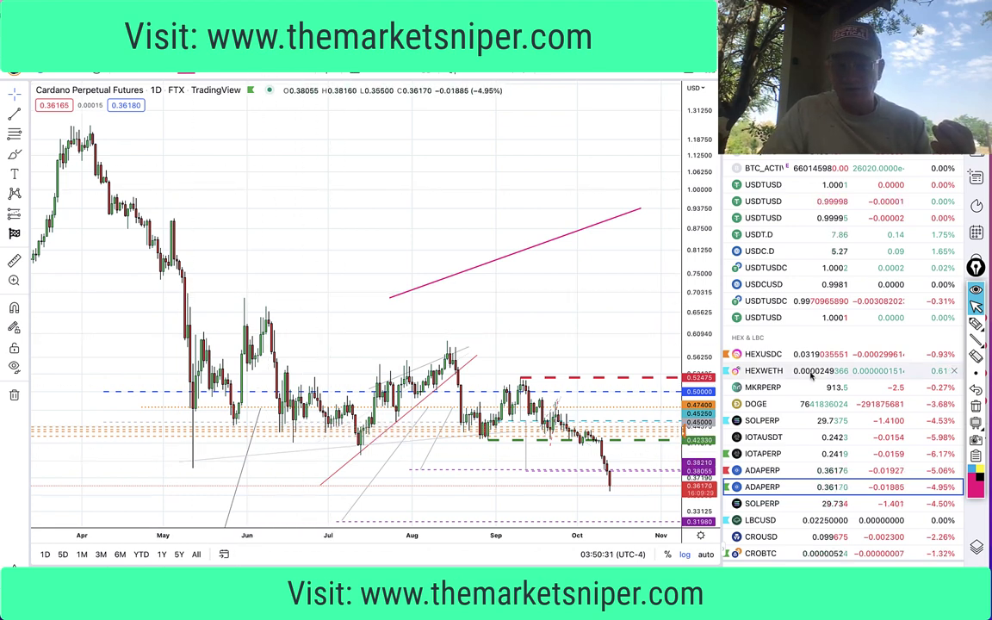
{"action": "left_click", "coordinate": [975, 340]}
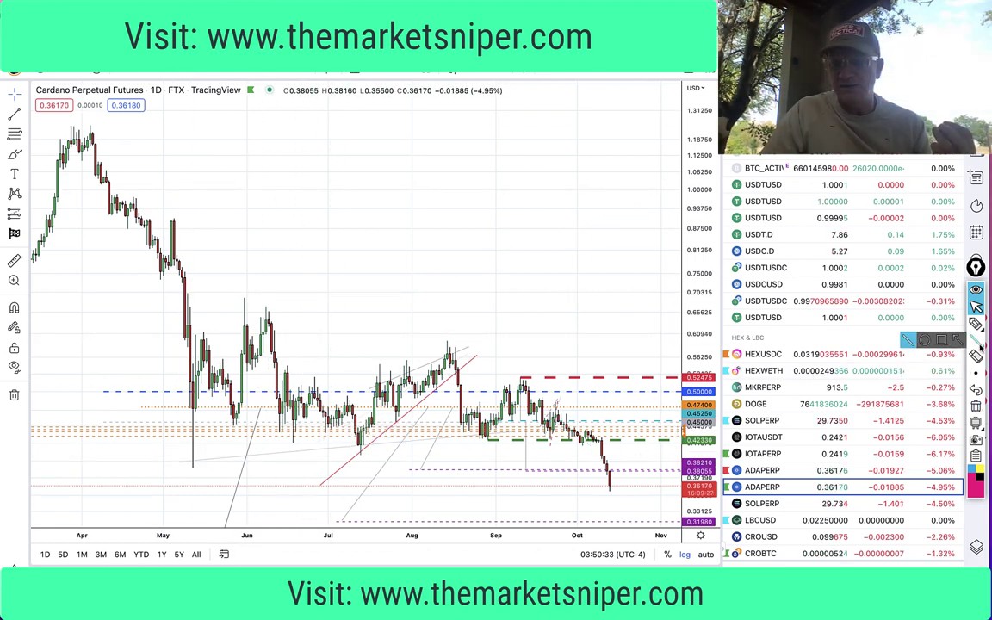
{"action": "left_click", "coordinate": [190, 471]}
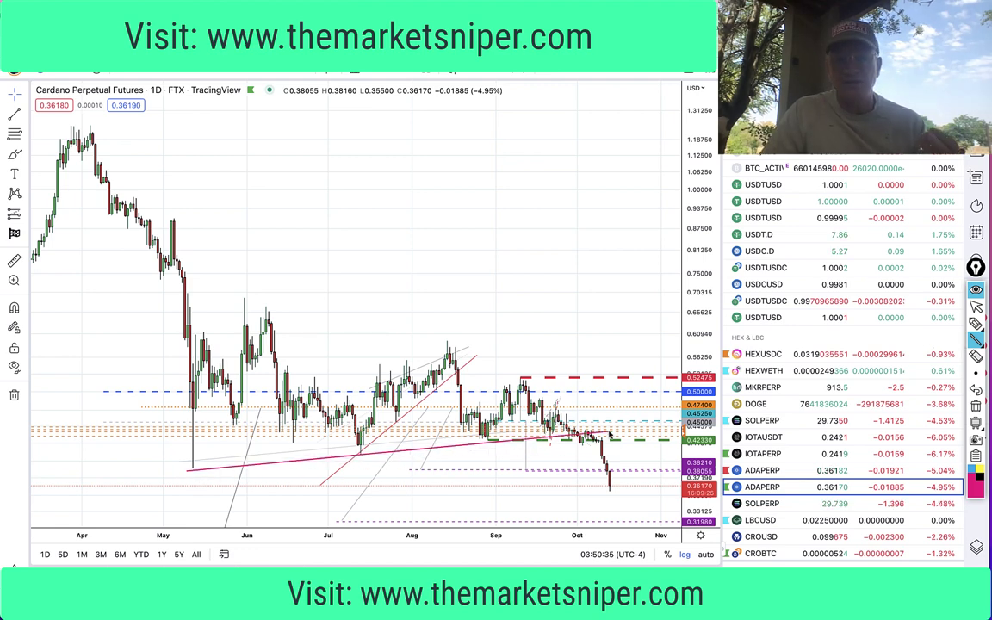
{"action": "left_click", "coordinate": [244, 308]}
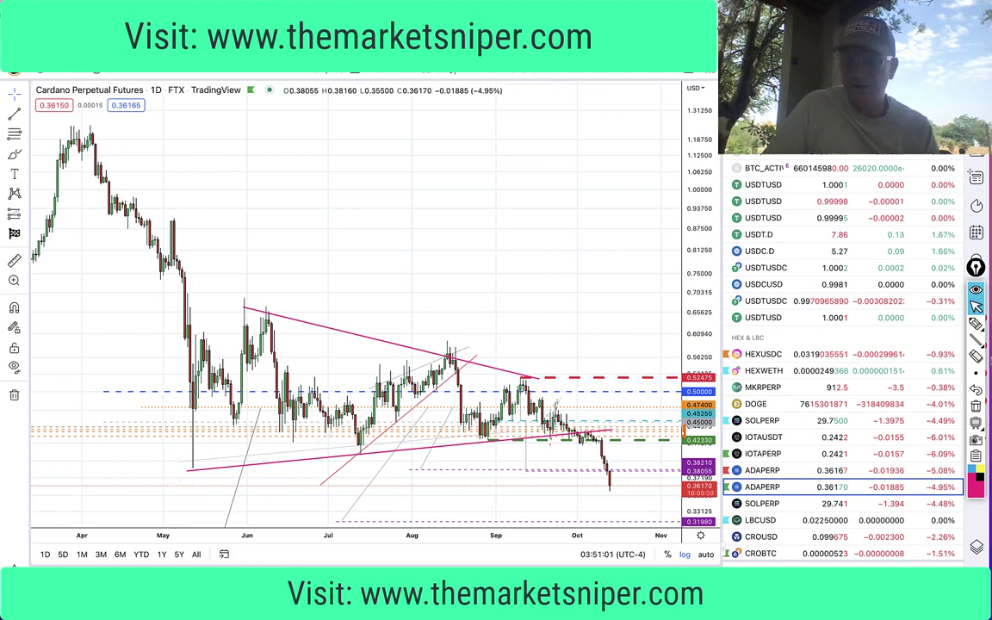
Retrace the ADAPERP support line and mark the drop below it with straight lines, then clear all annotations.
{"action": "left_click", "coordinate": [976, 340]}
{"action": "left_click", "coordinate": [908, 340]}
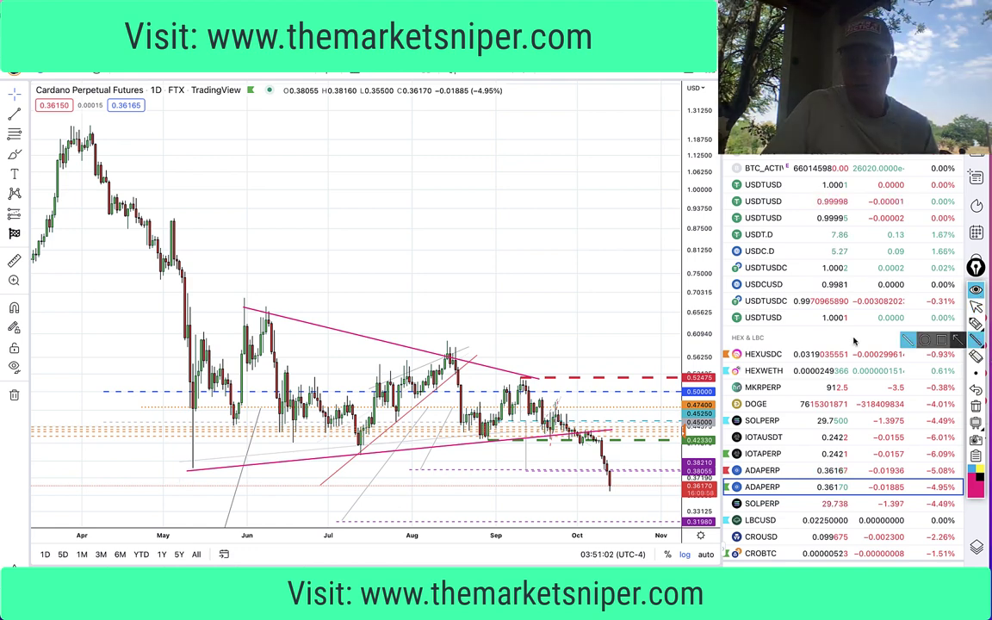
{"action": "left_click", "coordinate": [179, 470]}
{"action": "left_click_drag", "start_coordinate": [459, 431], "coordinate": [550, 433]}
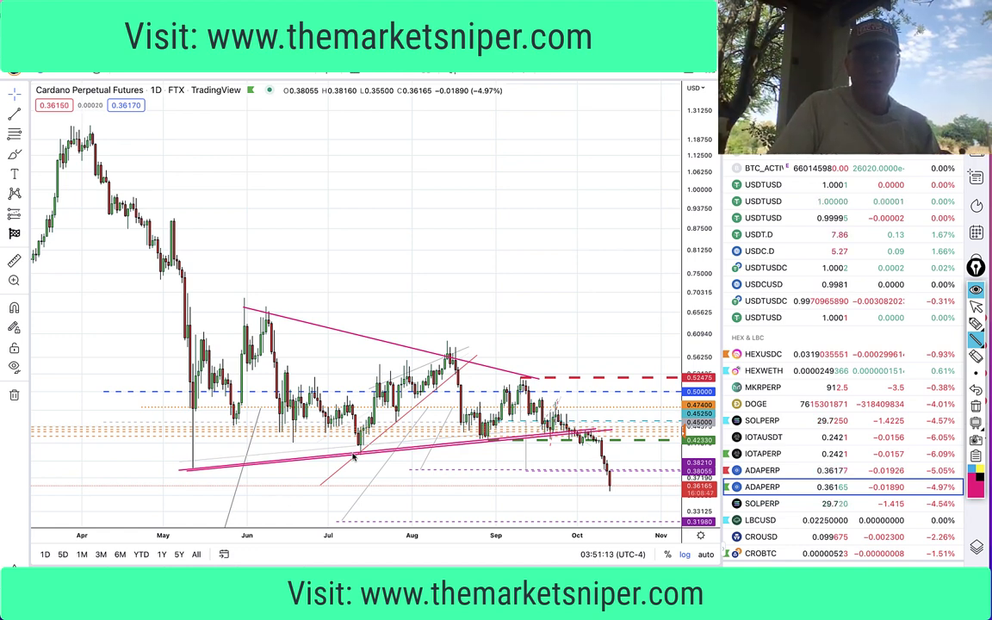
{"action": "mouse_move", "coordinate": [357, 449]}
{"action": "left_mouse_down"}
{"action": "mouse_move", "coordinate": [357, 520]}
{"action": "mouse_move", "coordinate": [380, 519]}
{"action": "left_mouse_up"}
{"action": "left_click_drag", "start_coordinate": [549, 498], "coordinate": [549, 566]}
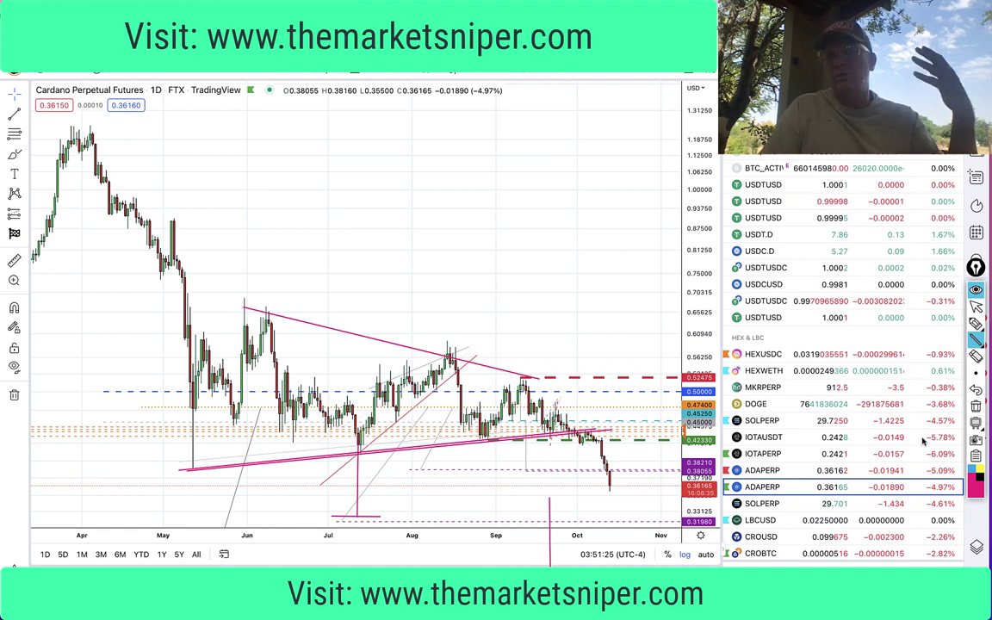
{"action": "left_click", "coordinate": [975, 406]}
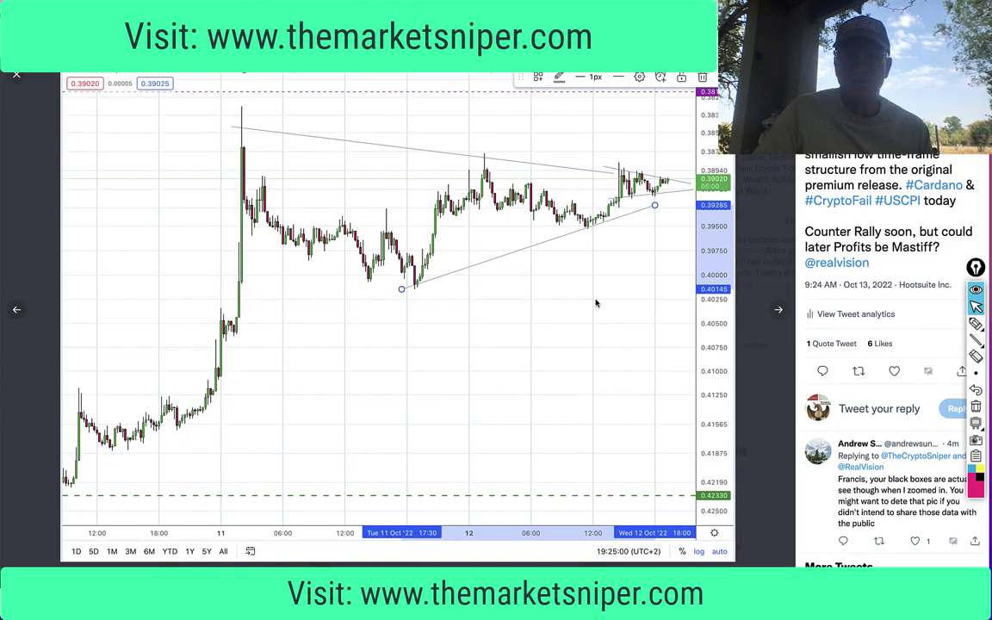
View the positions screenshot in the tweet, then open the positions capture in Snagit that lists DOGE-PERP first.
{"action": "left_click", "coordinate": [777, 313]}
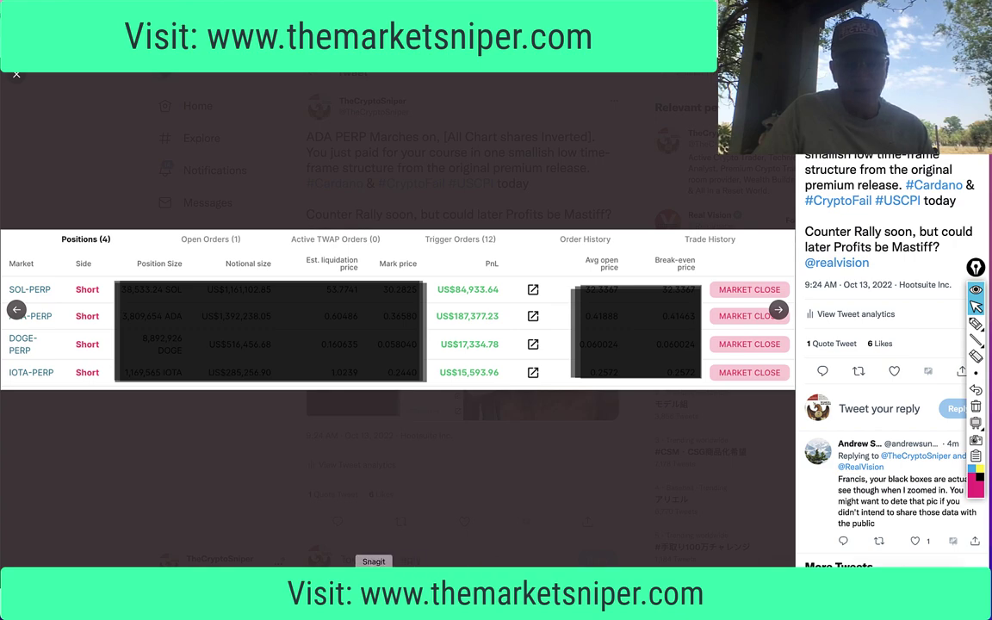
{"action": "left_click", "coordinate": [372, 561]}
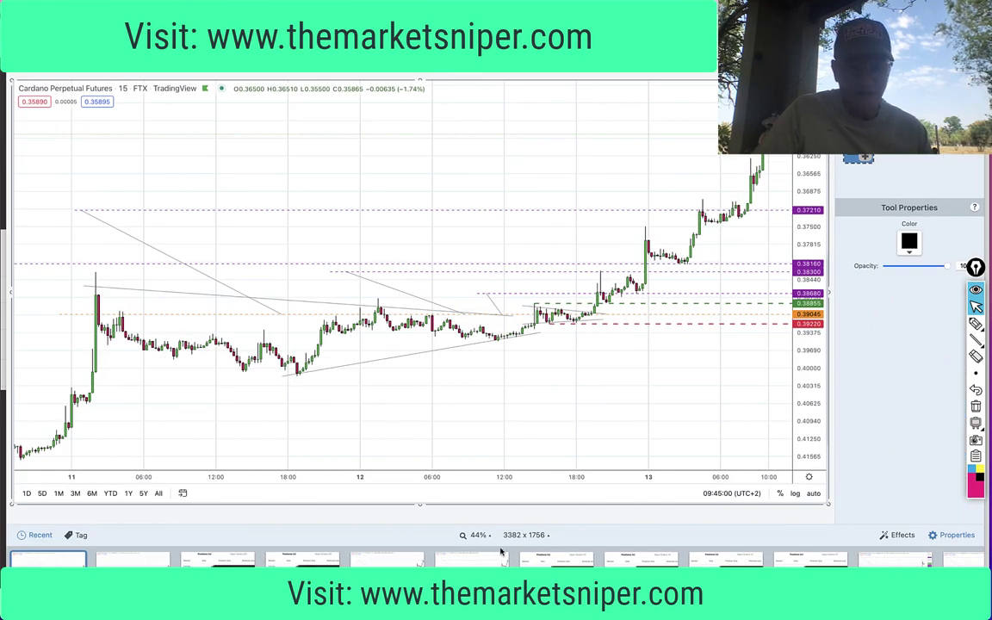
{"action": "left_click", "coordinate": [217, 560]}
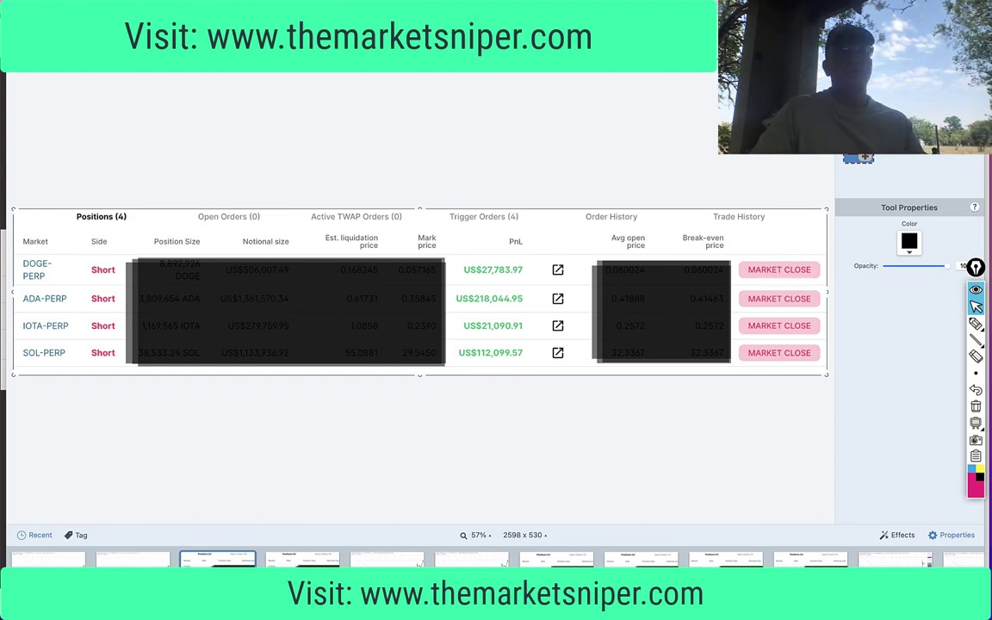
Return to the tweet's images and browse forward to the Tibetan Mastiff picture, then back to the first chart.
{"action": "key", "text": "ctrl+Left"}
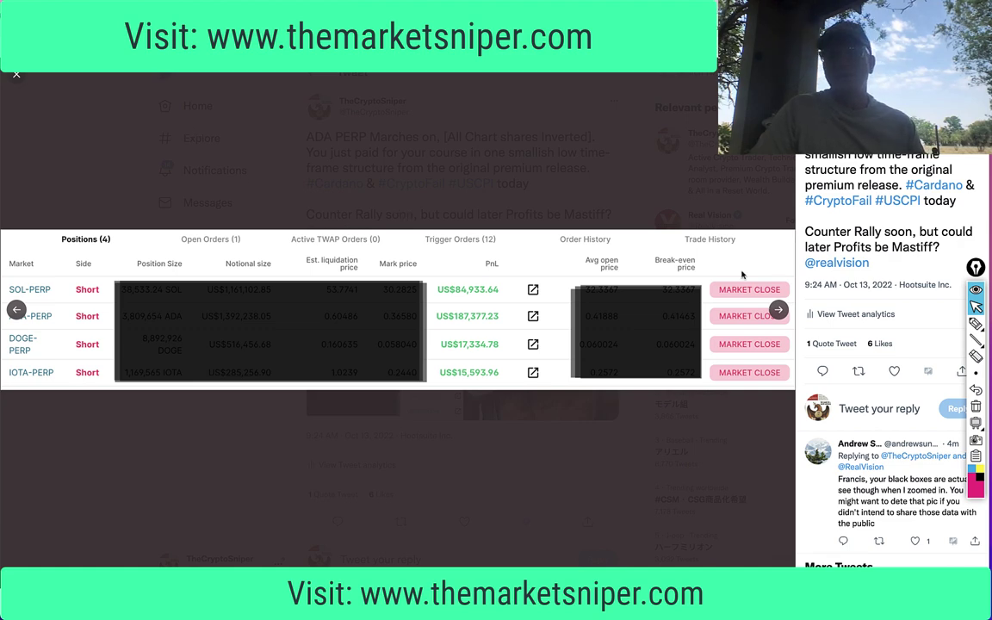
{"action": "left_click", "coordinate": [779, 311]}
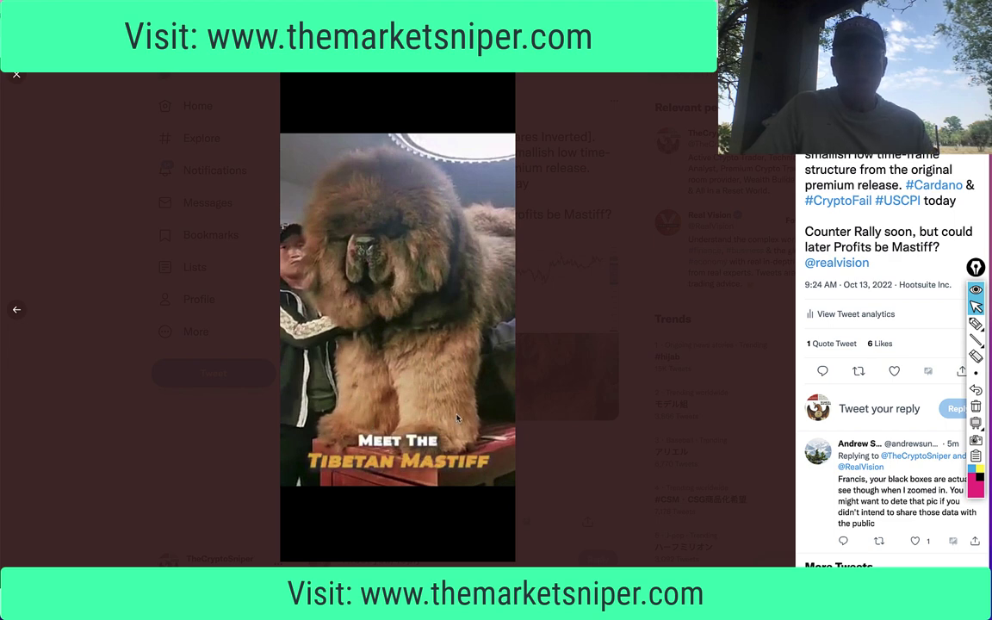
{"action": "left_click", "coordinate": [16, 311]}
{"action": "left_click", "coordinate": [16, 312]}
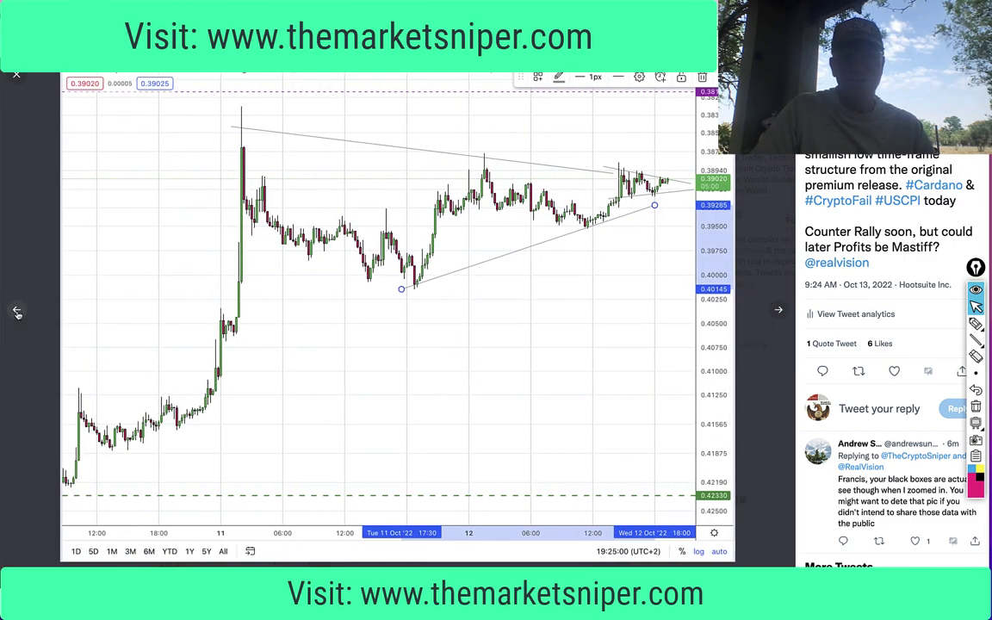
{"action": "left_click", "coordinate": [17, 313]}
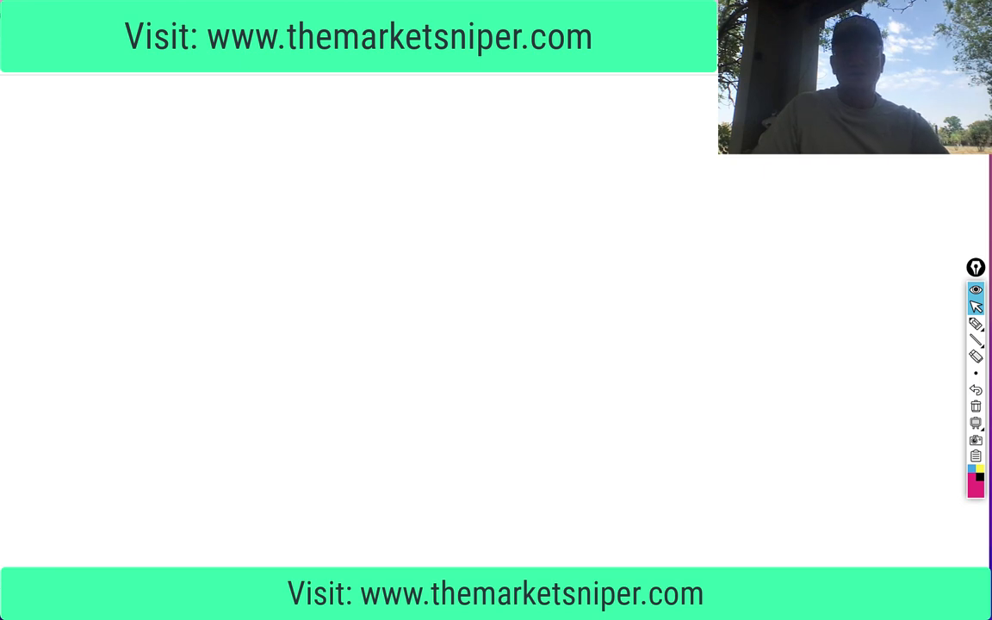
Look up "forex fa" from a new browser tab to find Forex Factory.
{"action": "type", "text": "for"}
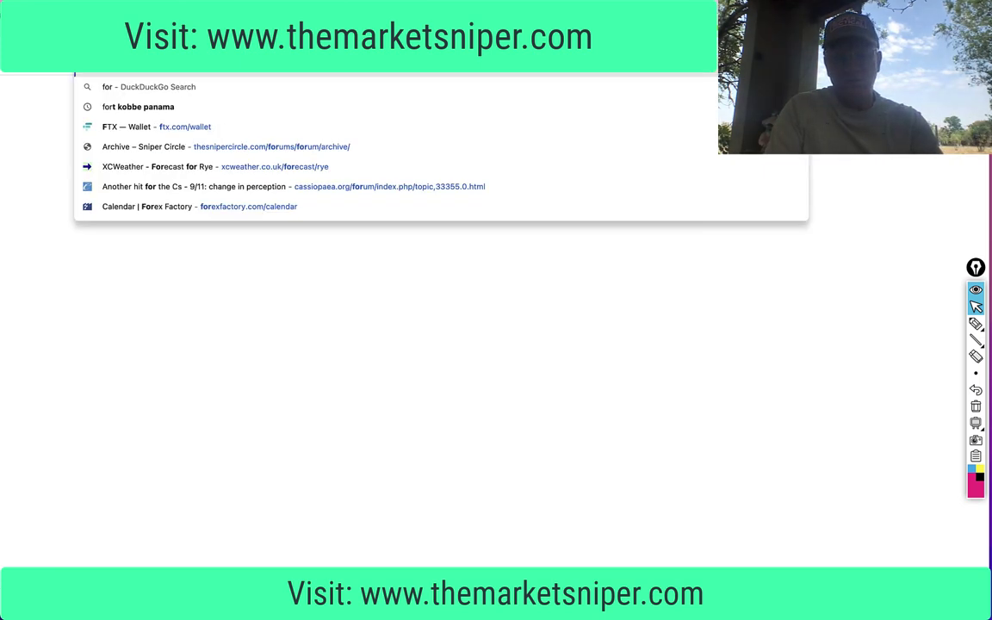
{"action": "type", "text": "ex"}
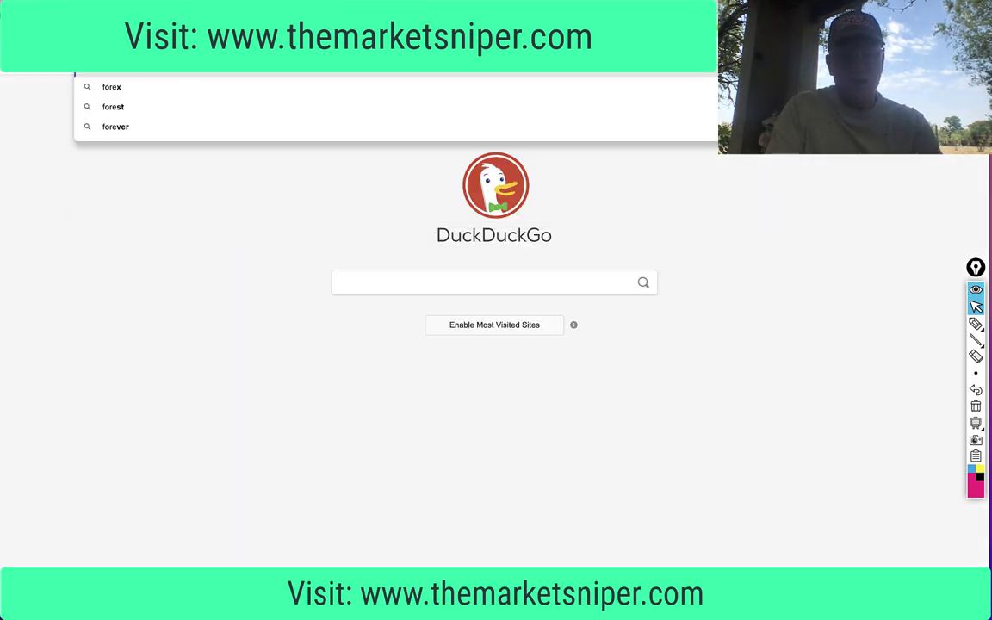
{"action": "type", "text": " fa"}
{"action": "key", "text": "Return"}
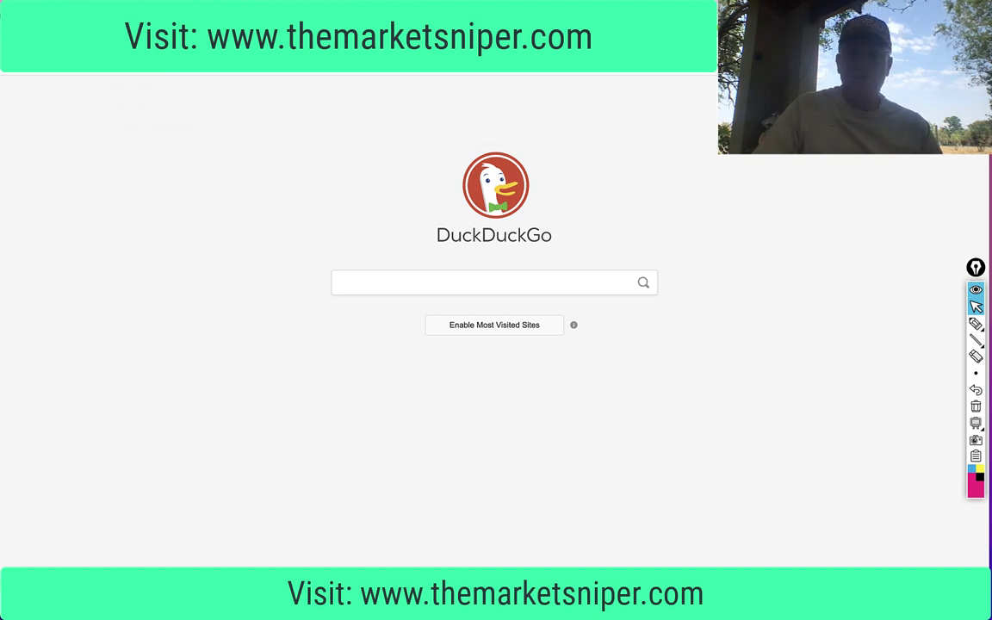